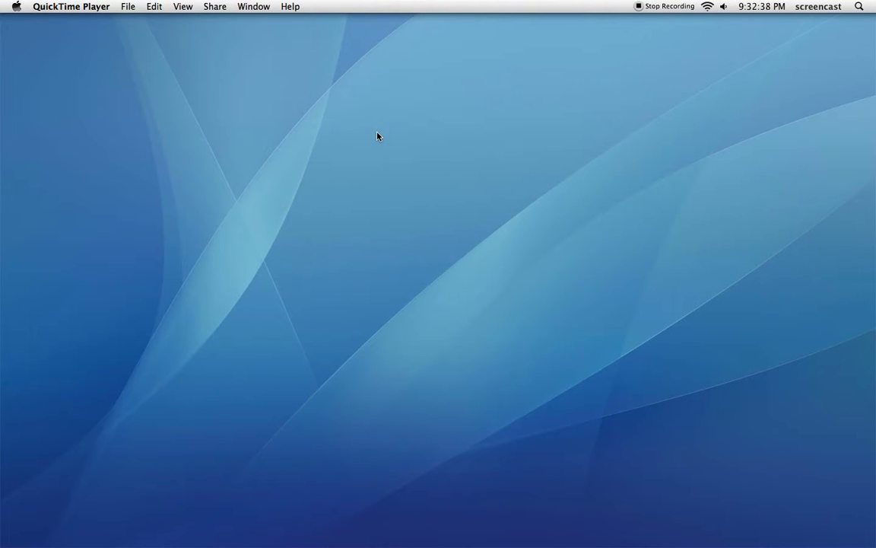
Step: Launch Safari and go to developer.android.com from the address bar
mouse_move(873, 265)
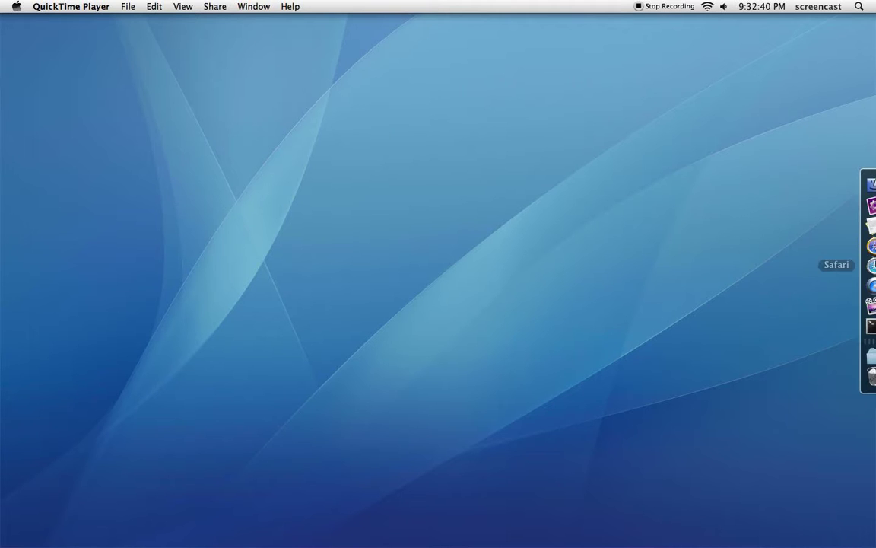
click(872, 248)
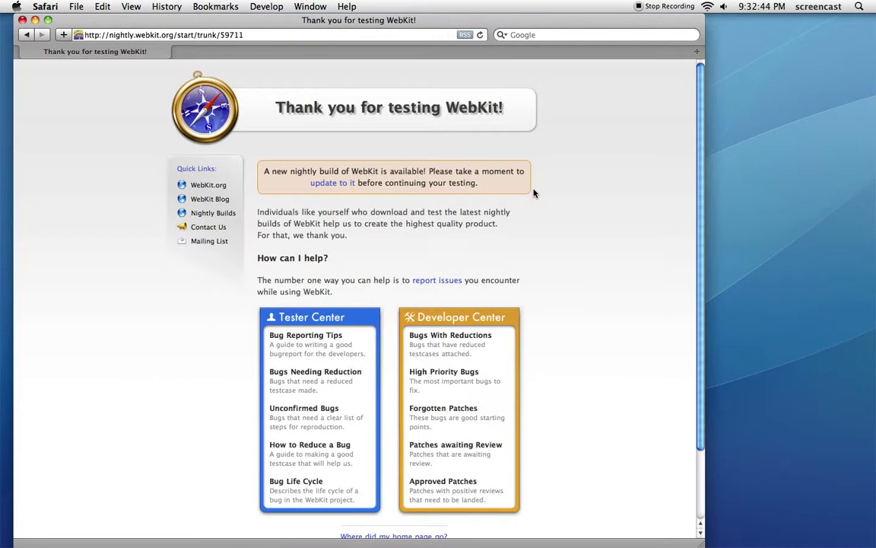
click(265, 35)
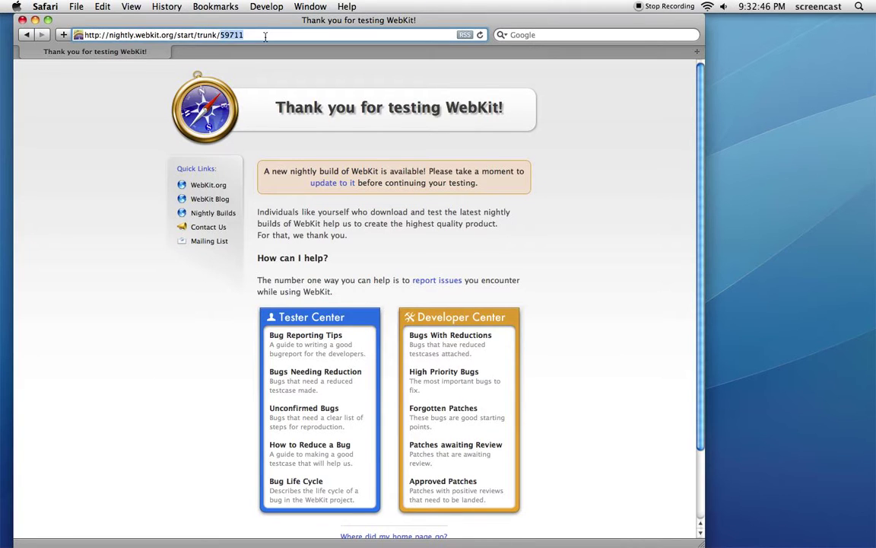
text(developer.android.com/)
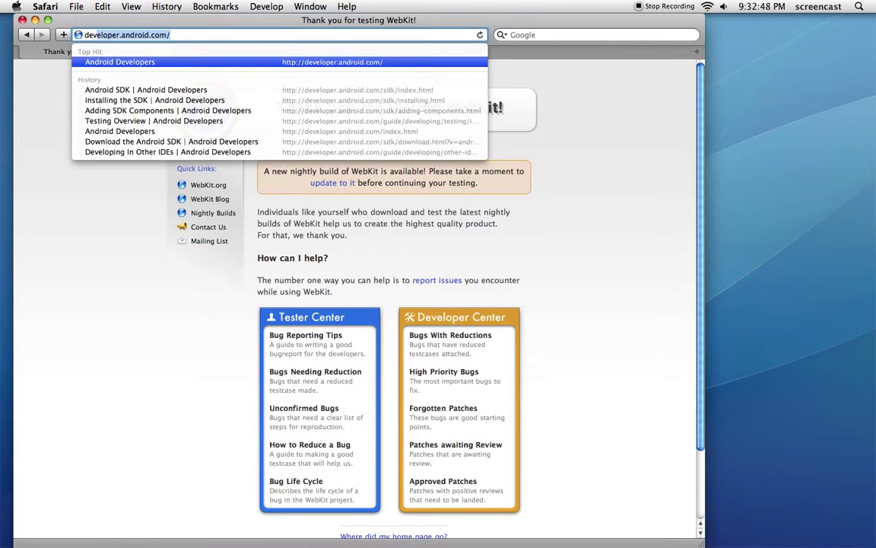
key(Return)
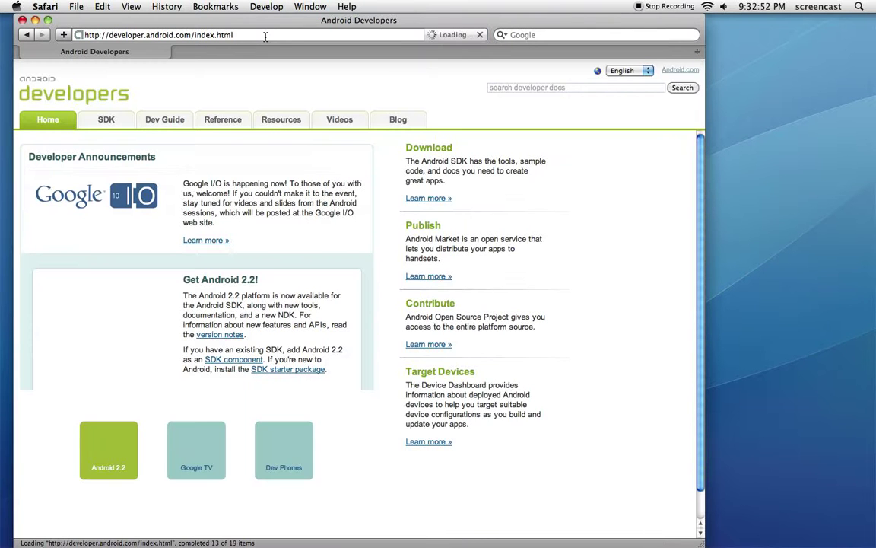
Step: Agree to the licence and download the Mac package android-sdk_r06-mac_86.zip from the SDK page
click(104, 122)
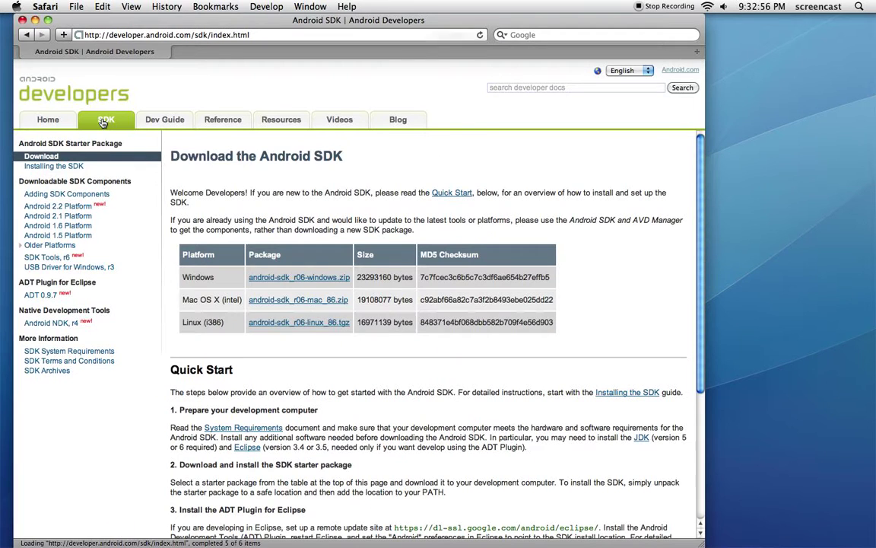
click(280, 304)
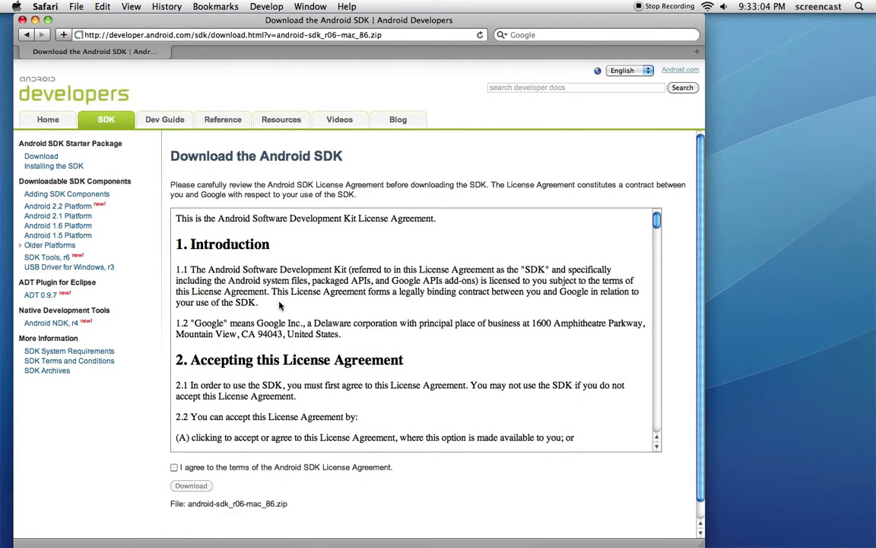
scroll(280, 304, down, 15)
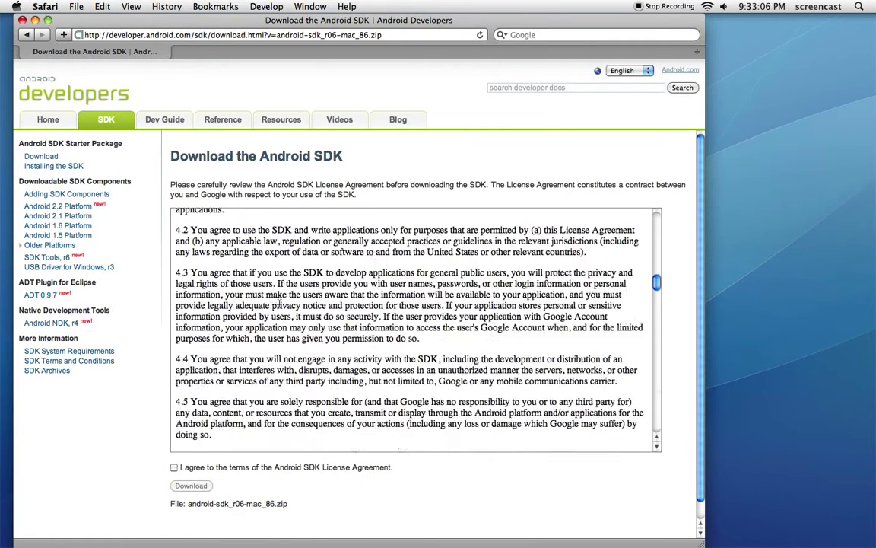
scroll(279, 304, down, 10)
click(174, 449)
click(176, 469)
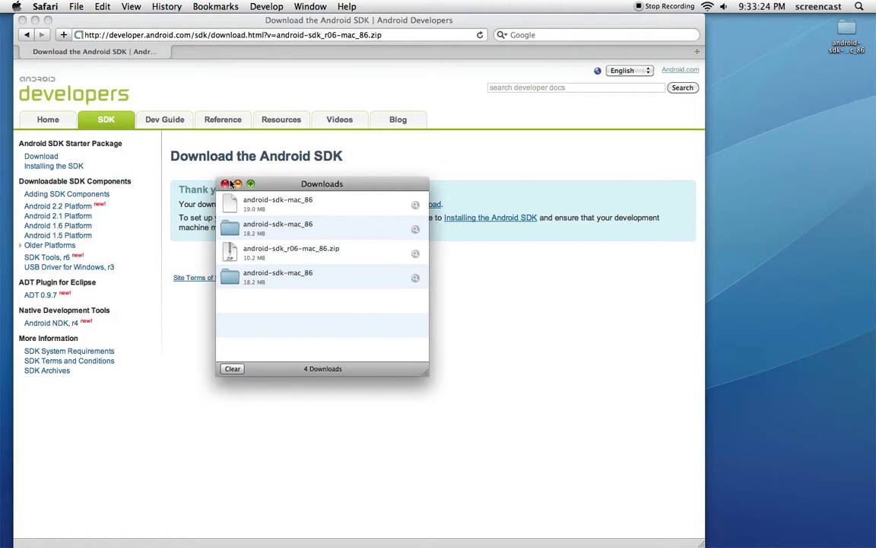
Step: Rename the Desktop's android-sdk-mac_86 folder to 'Android' and return to Safari
click(226, 183)
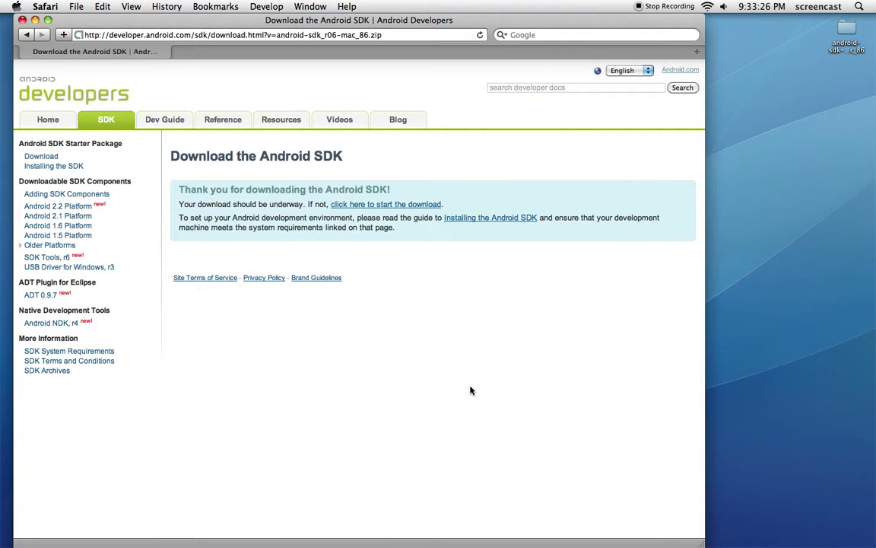
click(848, 30)
double_click(849, 30)
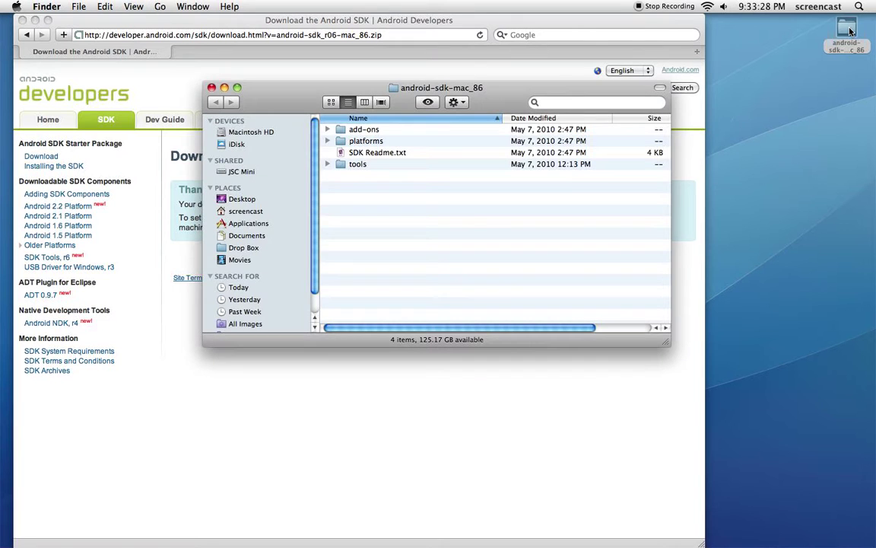
key(super+Up)
text(Android)
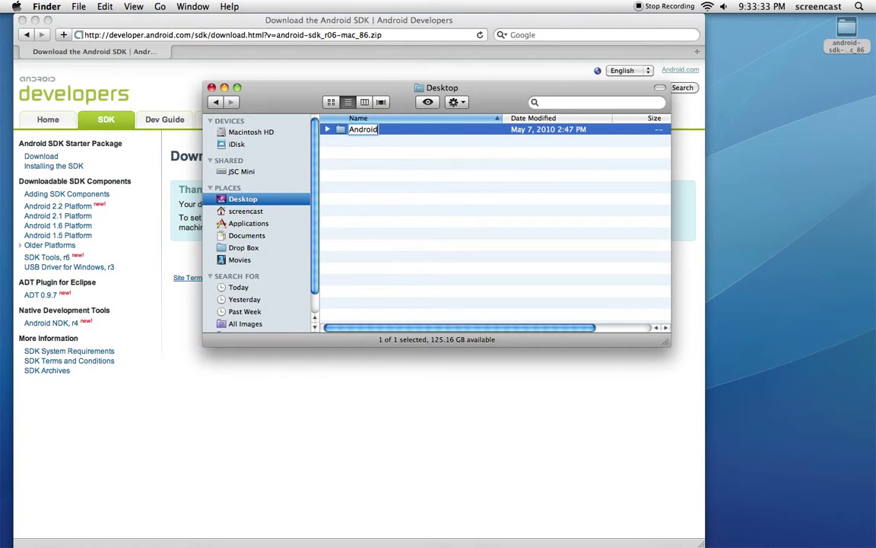
key(Return)
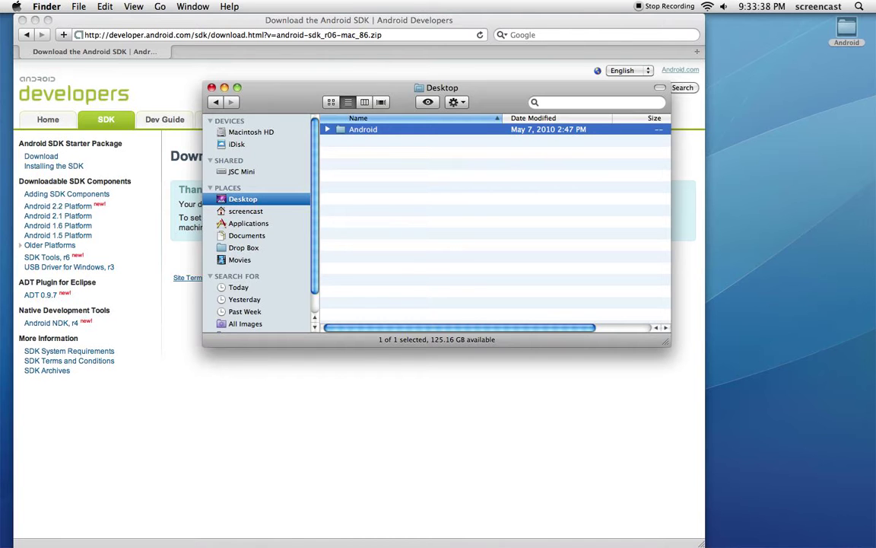
key(super+w)
click(371, 417)
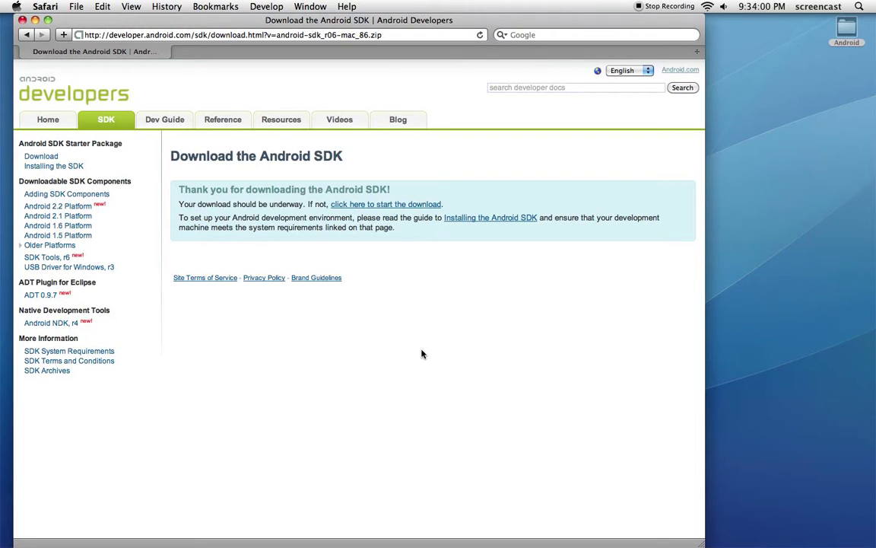
Step: Launch and widen Terminal, run ls on the home folder, and show it in Finder
mouse_move(873, 325)
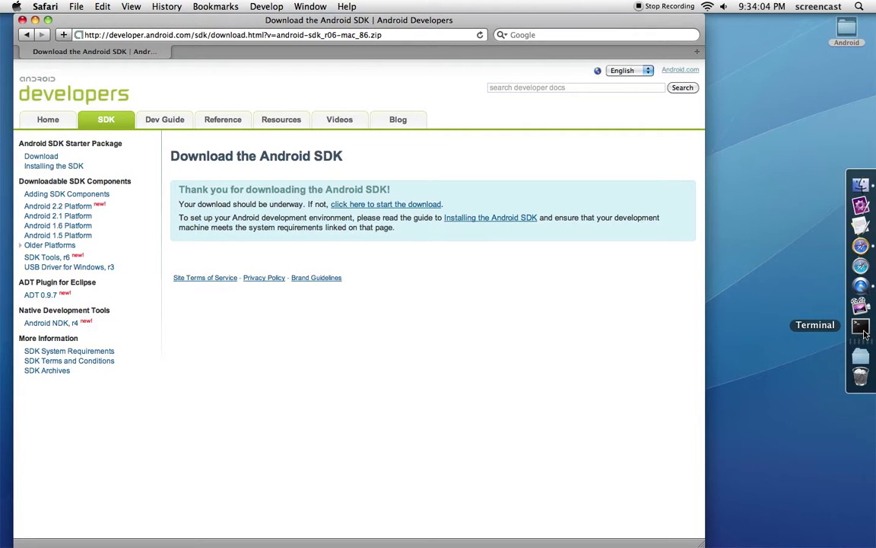
click(862, 331)
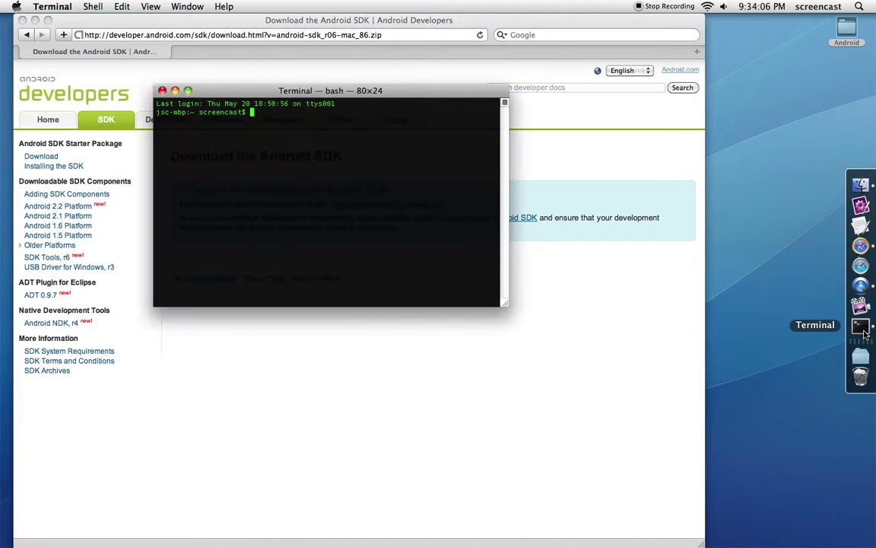
drag(506, 304, 763, 329)
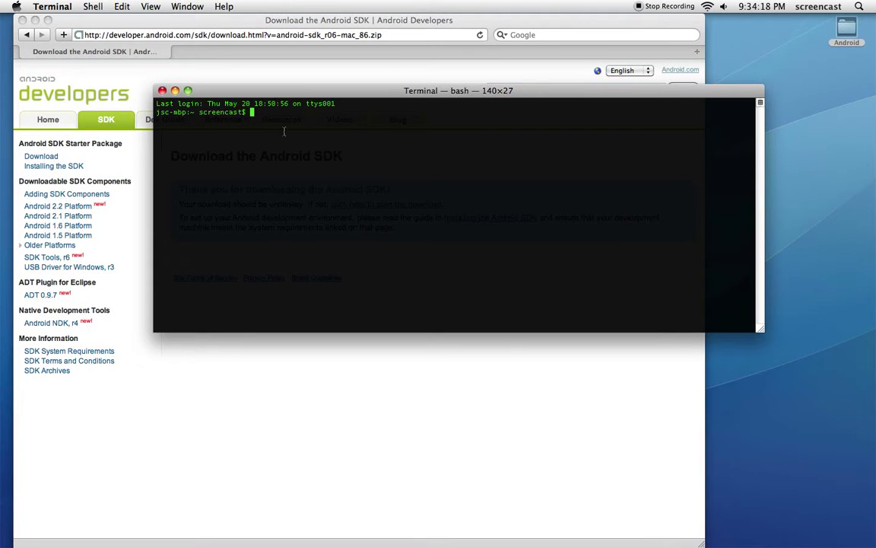
text(ls)
key(Return)
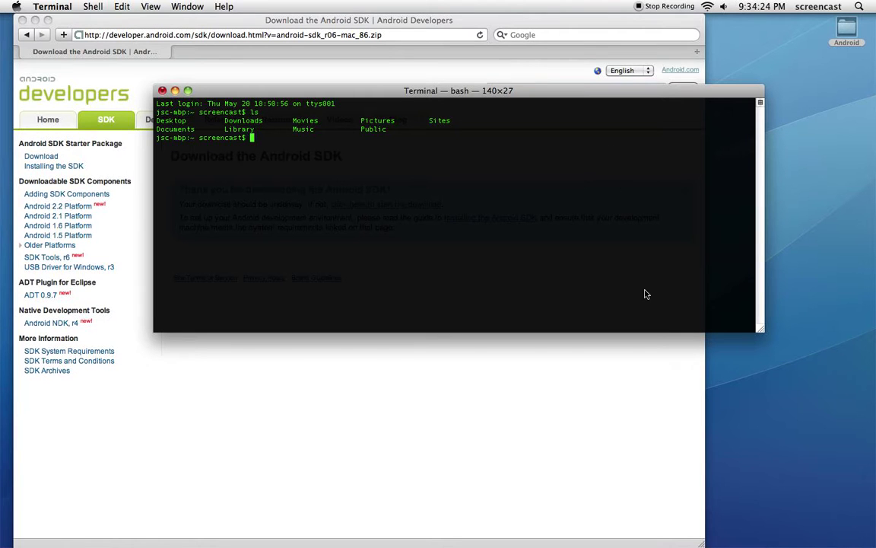
click(765, 395)
key(super+shift+h)
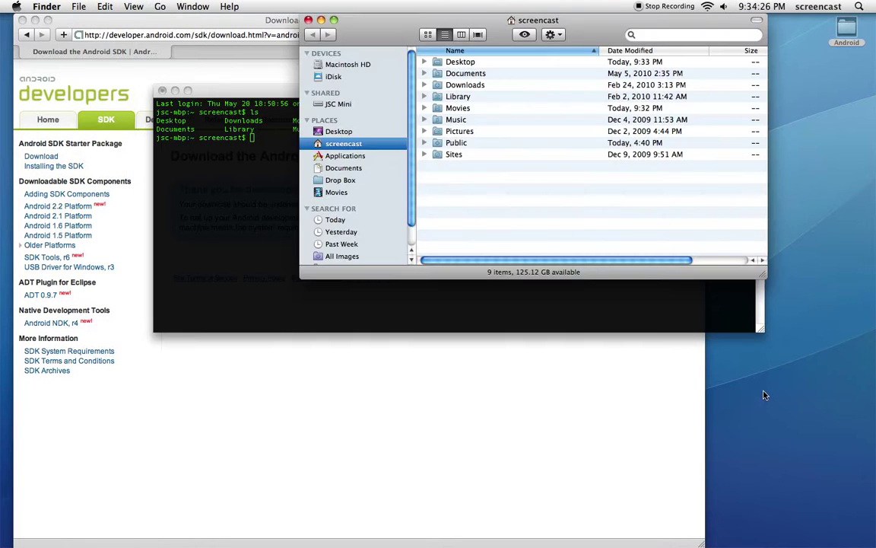
Step: Run ls -l for a detailed home-folder listing, then close the Finder home window
drag(611, 30, 488, 177)
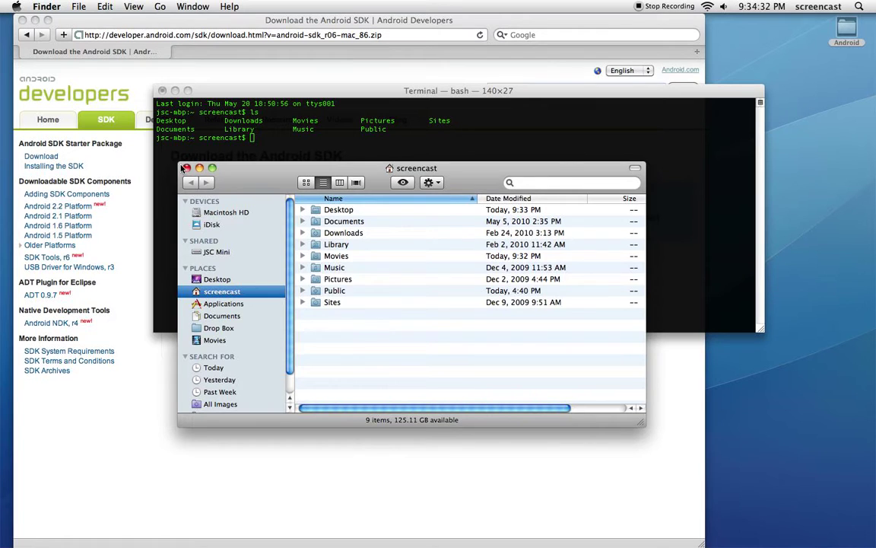
click(224, 140)
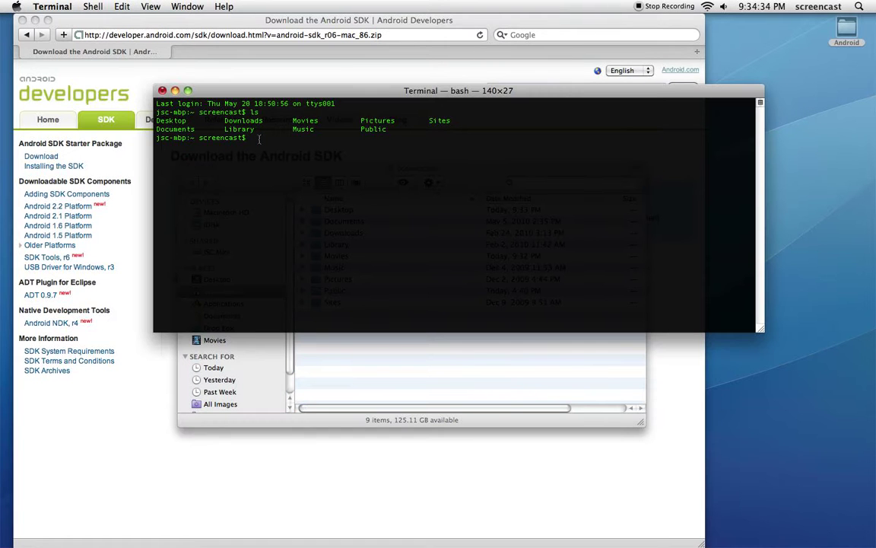
text(ls -l)
key(Return)
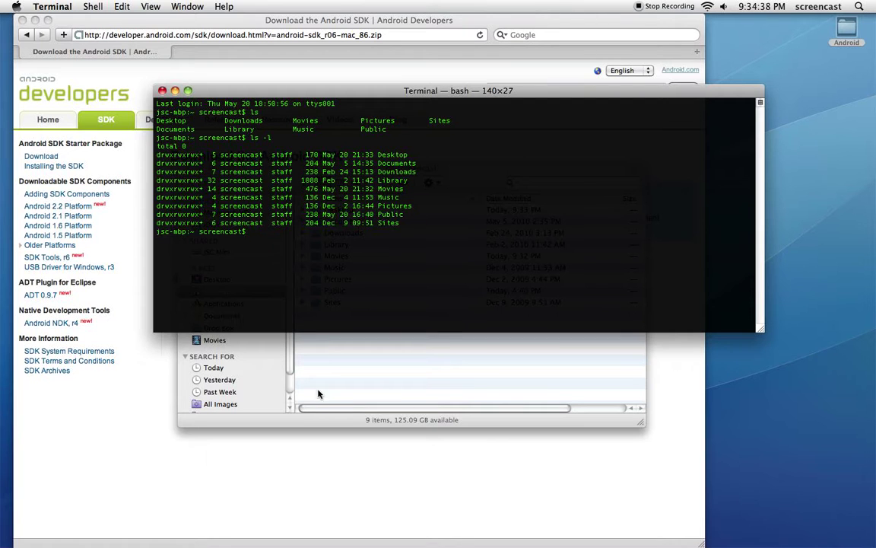
click(286, 352)
drag(475, 169, 735, 112)
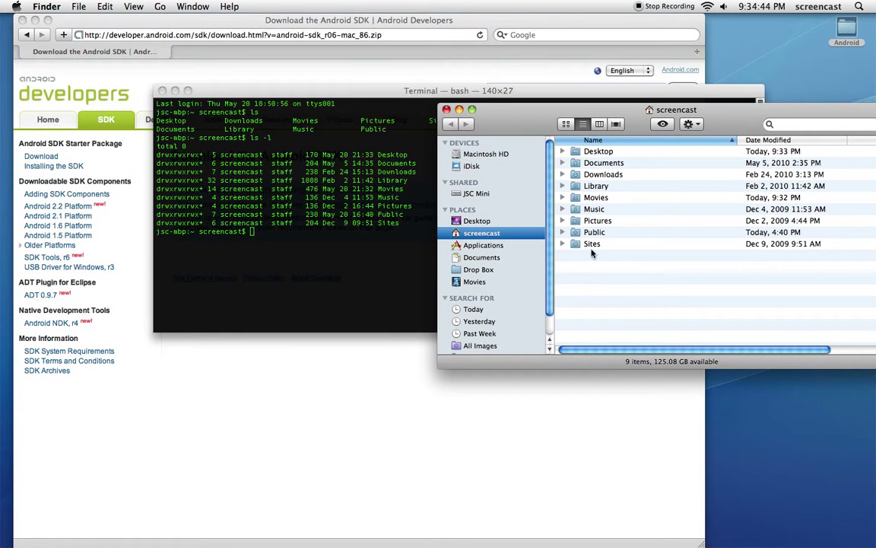
click(446, 110)
click(416, 232)
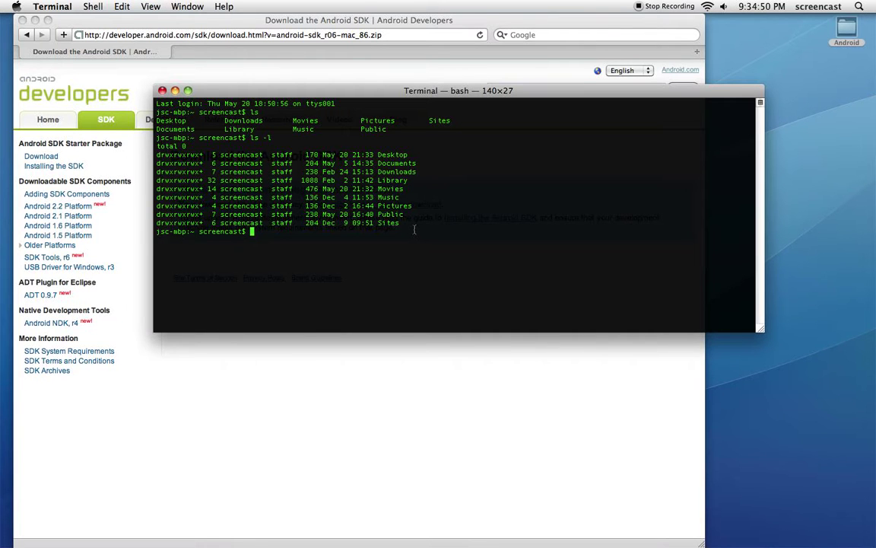
Step: Change into Desktop/Android using cd with Tab completion
text(cd De)
key(Tab)
key(BackSpace)
key(BackSpace)
key(BackSpace)
key(BackSpace)
key(BackSpace)
key(Tab)
key(BackSpace)
key(BackSpace)
key(BackSpace)
key(BackSpace)
key(BackSpace)
key(BackSpace)
key(BackSpace)
text(e)
key(Tab)
text(A)
key(Tab)
key(Return)
Step: List the Android folder's contents with ls
text(ls)
key(Return)
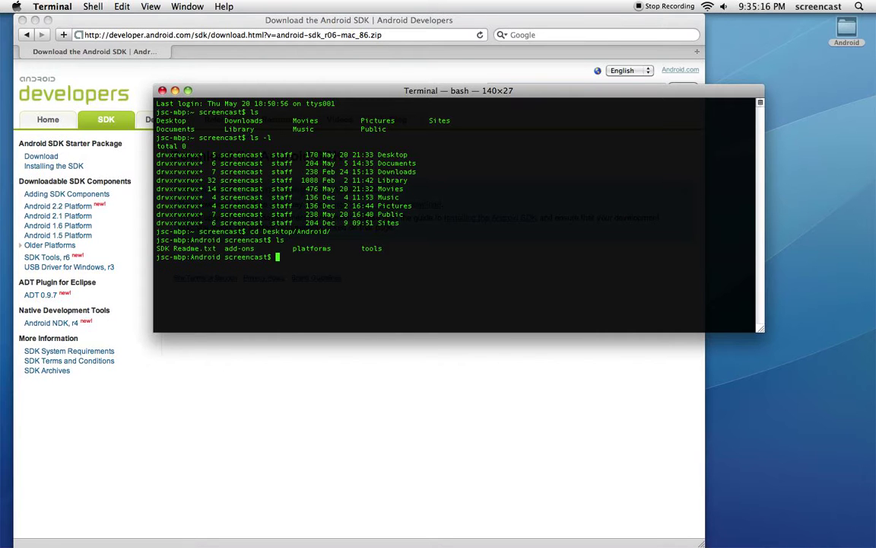
key(super+Tab)
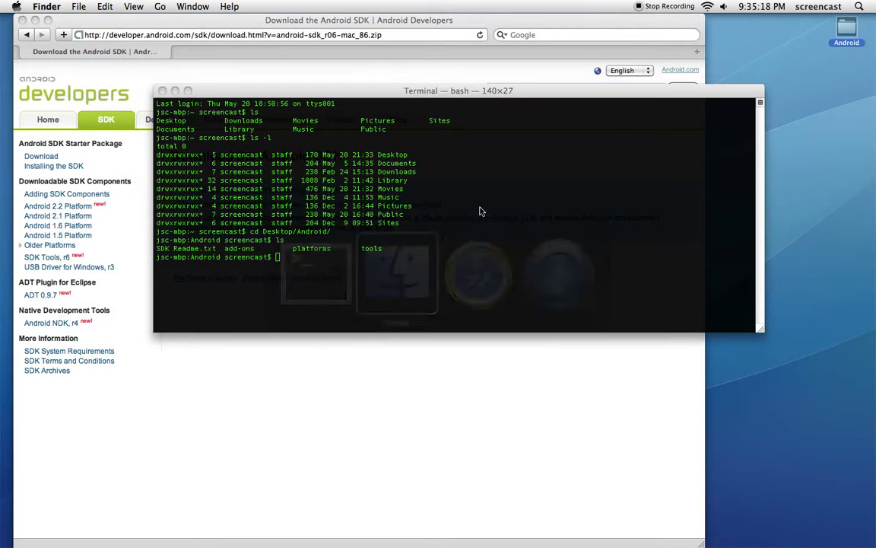
Step: Open a new Finder window showing the Desktop's Android folder contents
key(super+n)
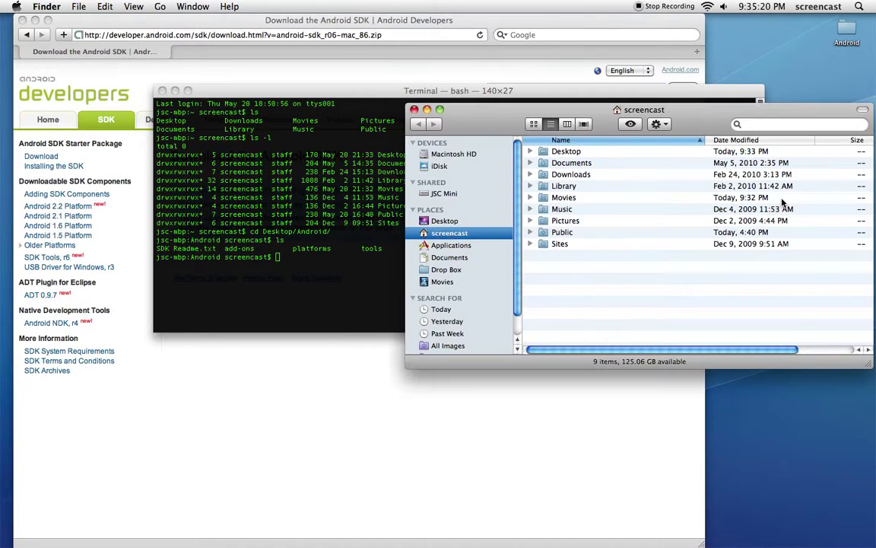
double_click(544, 152)
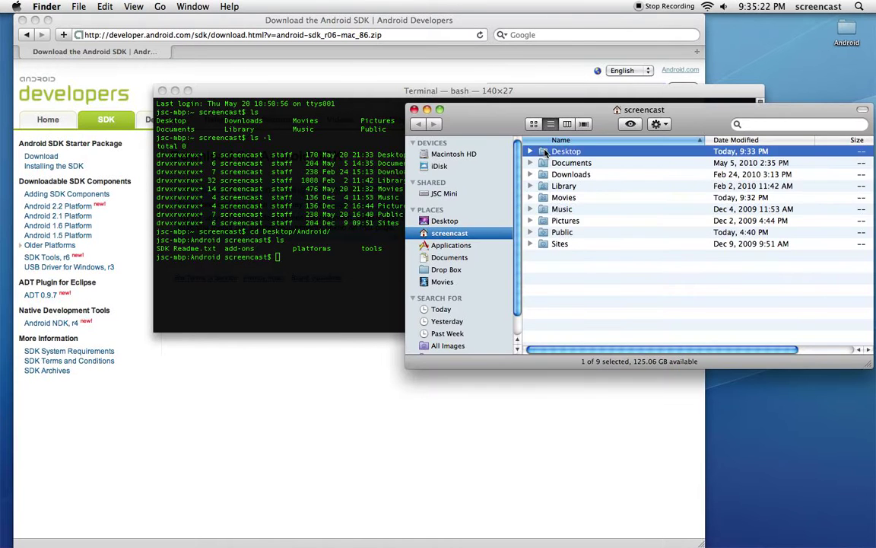
double_click(541, 151)
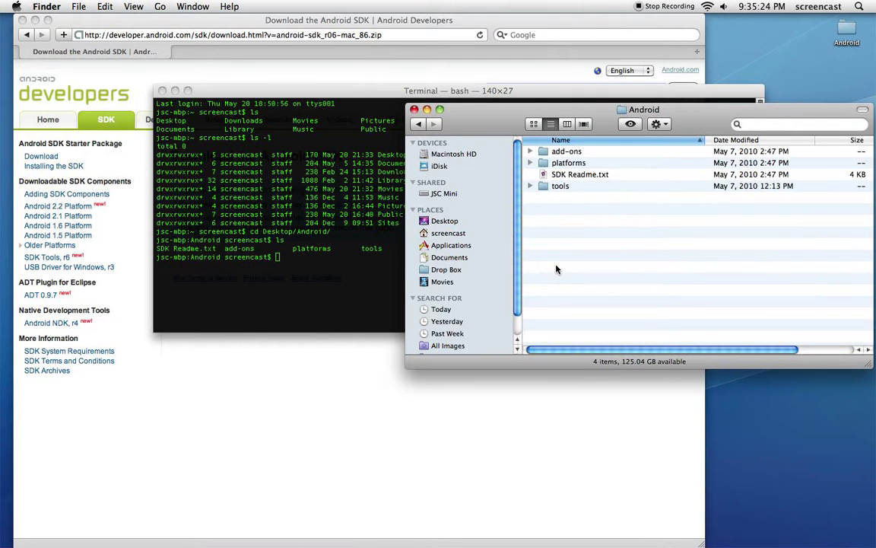
click(333, 273)
Step: List the Android folder with ls -l and ls -la in a taller Terminal window
text(ls -l)
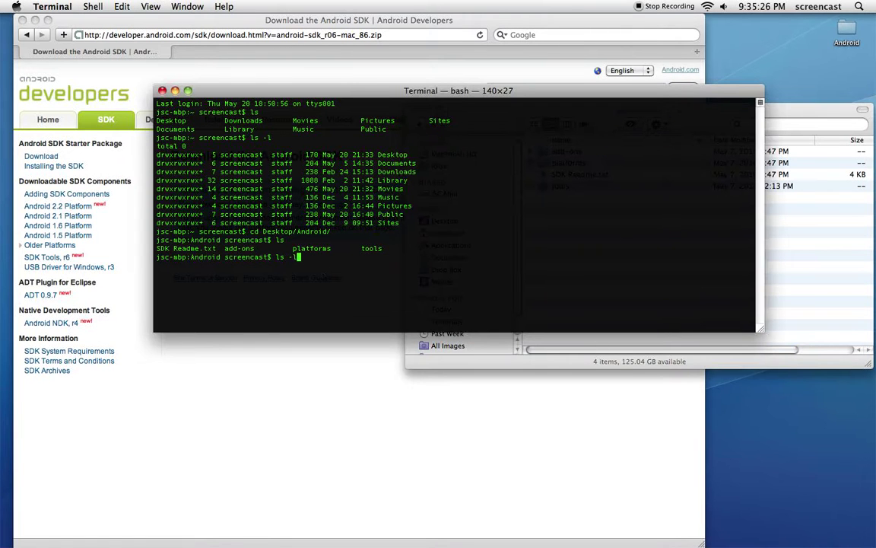
key(Return)
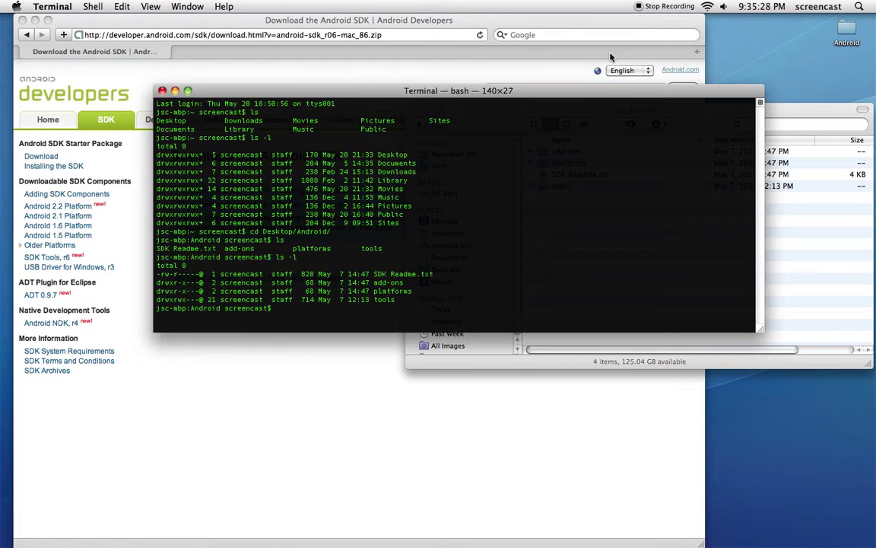
drag(605, 95, 485, 28)
drag(705, 76, 667, 4)
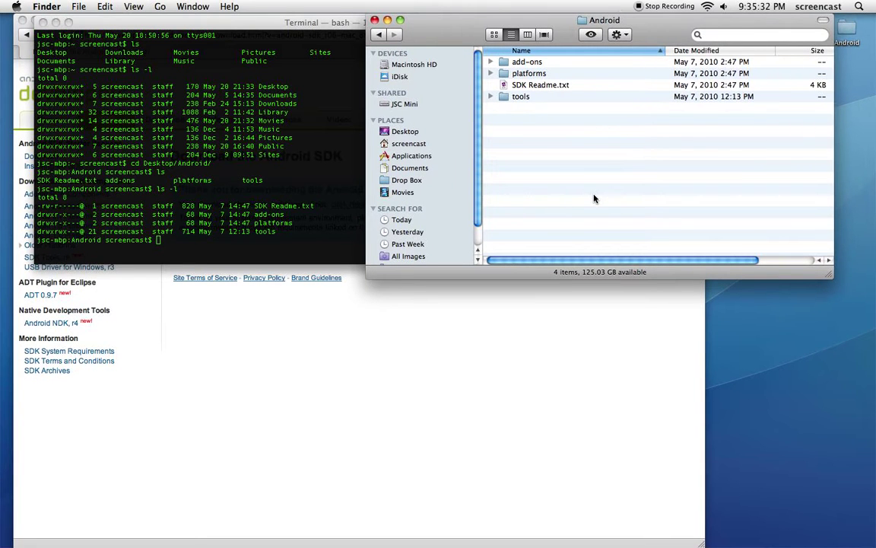
click(255, 238)
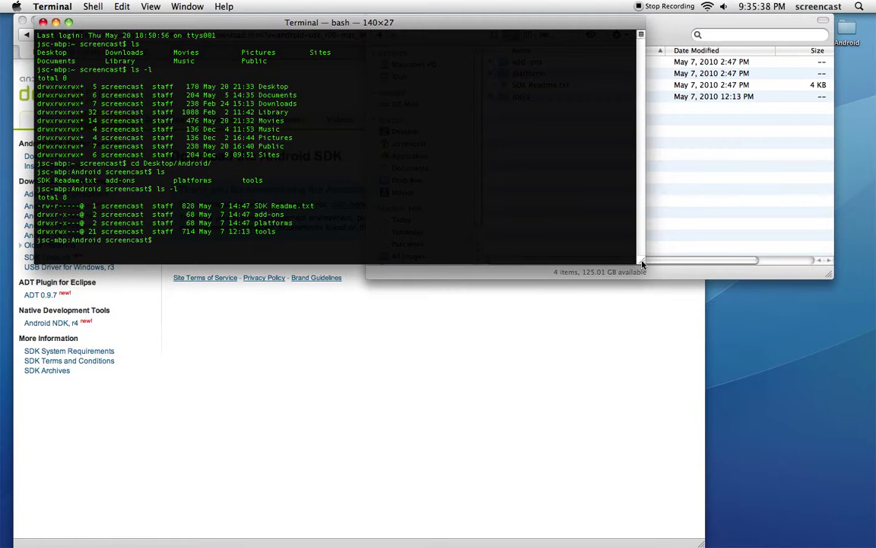
drag(642, 263, 641, 348)
text(ls -la)
key(Return)
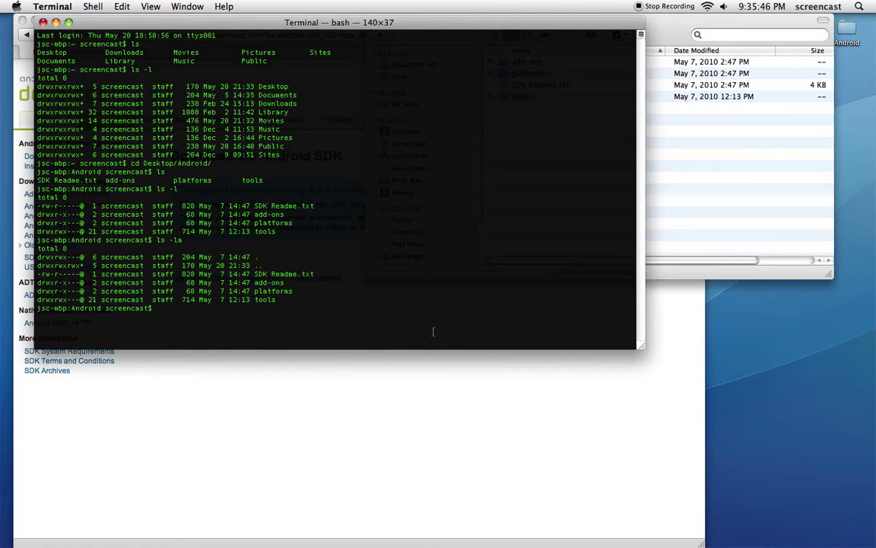
Step: Change into tools/ and list all its files with ls -la
text(cd tools/)
key(Return)
text(ls -la)
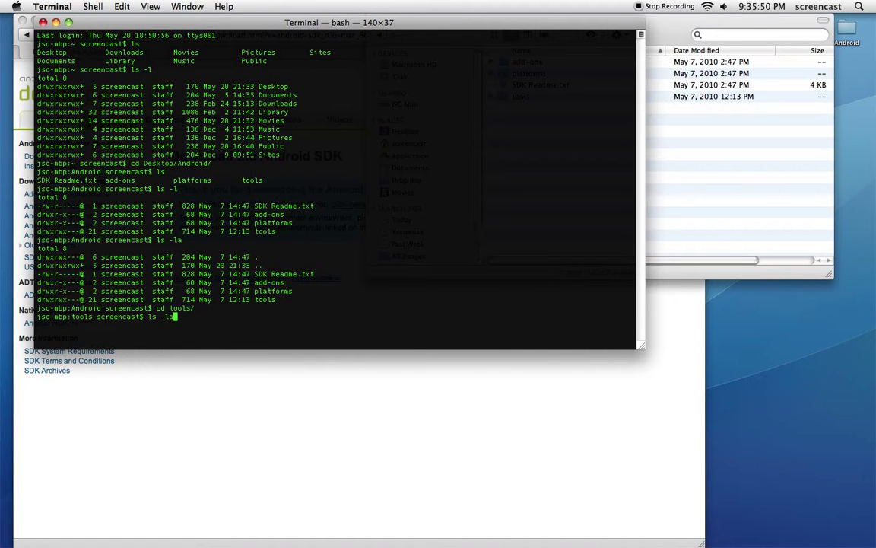
key(Return)
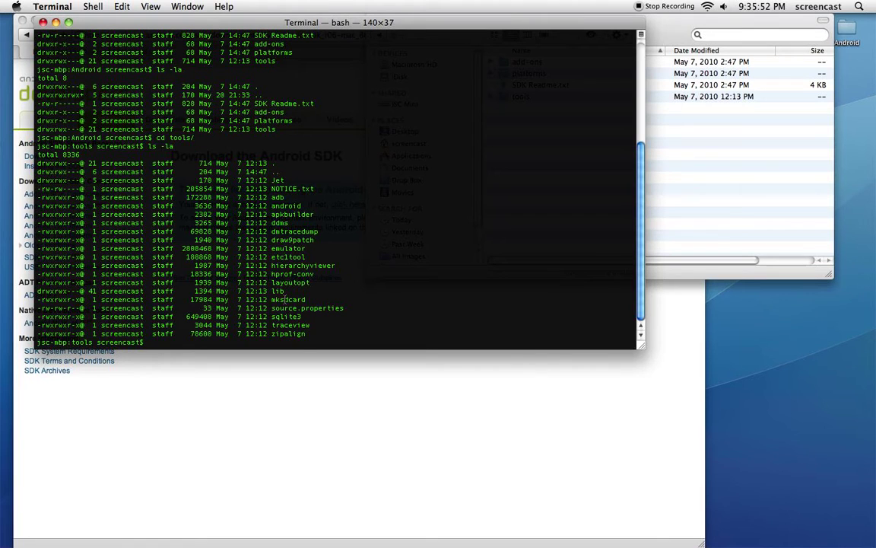
Step: Highlight the android, emulator and adb tools in the listing
double_click(286, 206)
double_click(288, 248)
double_click(278, 197)
Step: Close the Finder Android folder window and return to Terminal
click(665, 44)
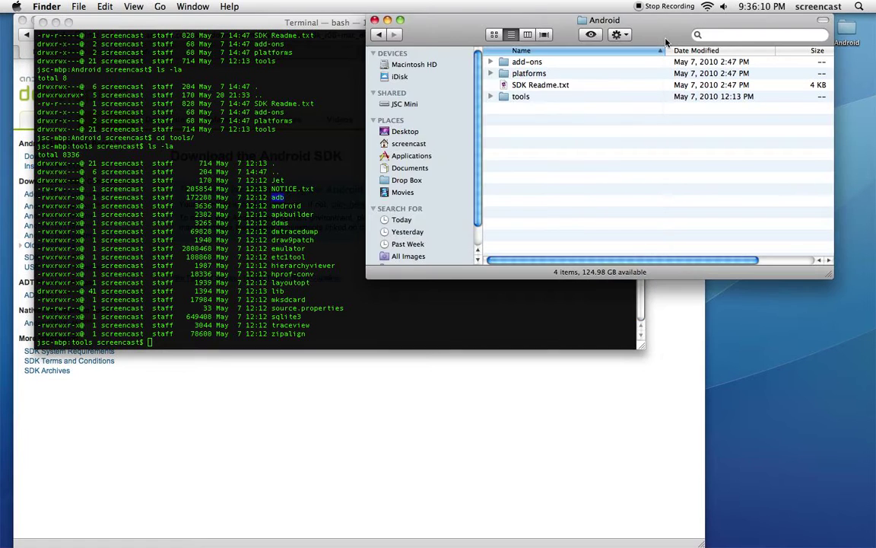
key(super+w)
click(404, 415)
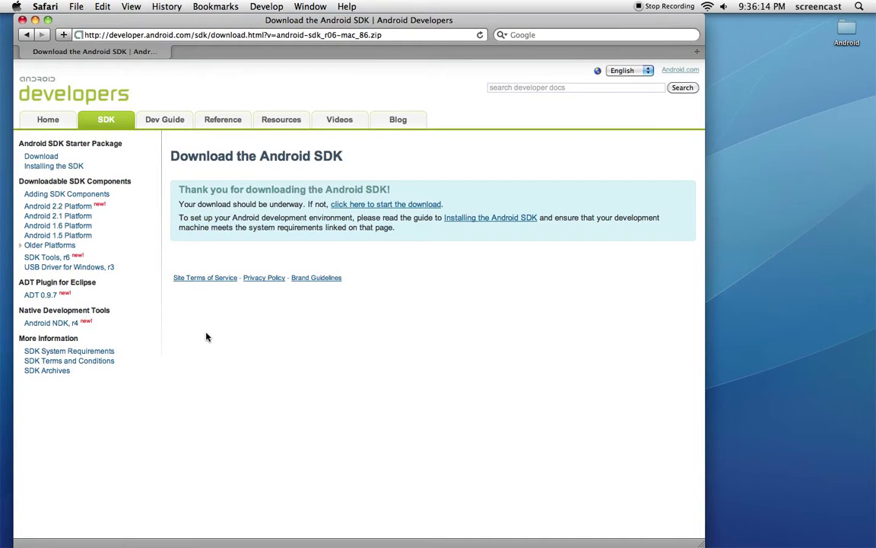
key(super+Tab)
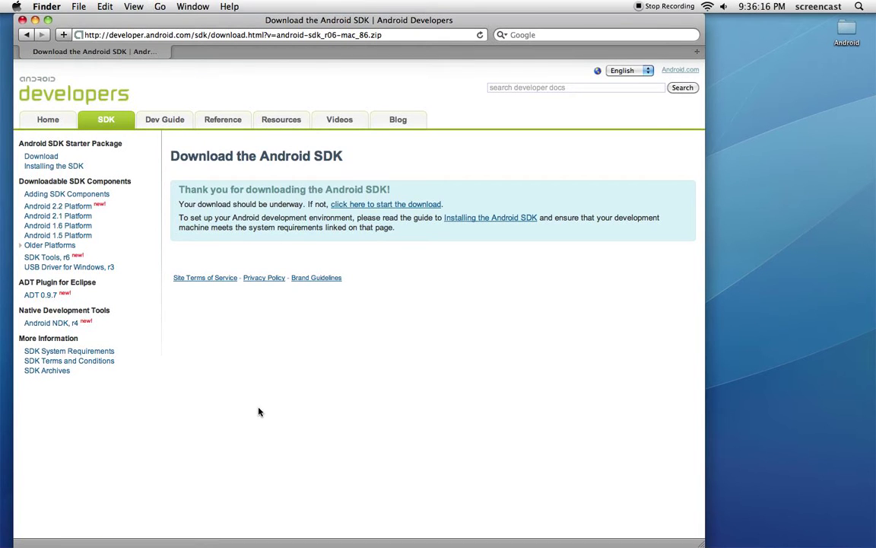
key(super+Tab)
key(super+Tab)
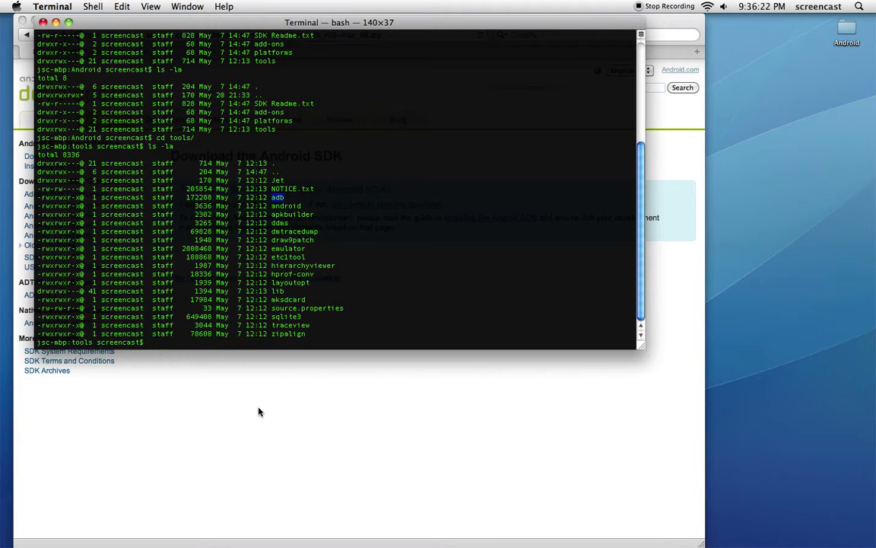
Step: Run the android command in tools to open the SDK and AVD Manager, then reposition it
double_click(73, 341)
text(android)
key(Return)
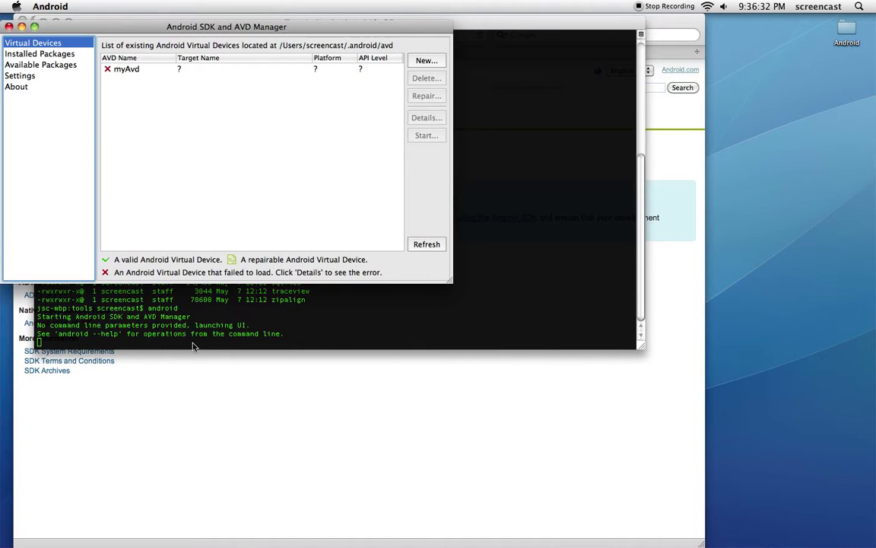
drag(337, 28, 428, 159)
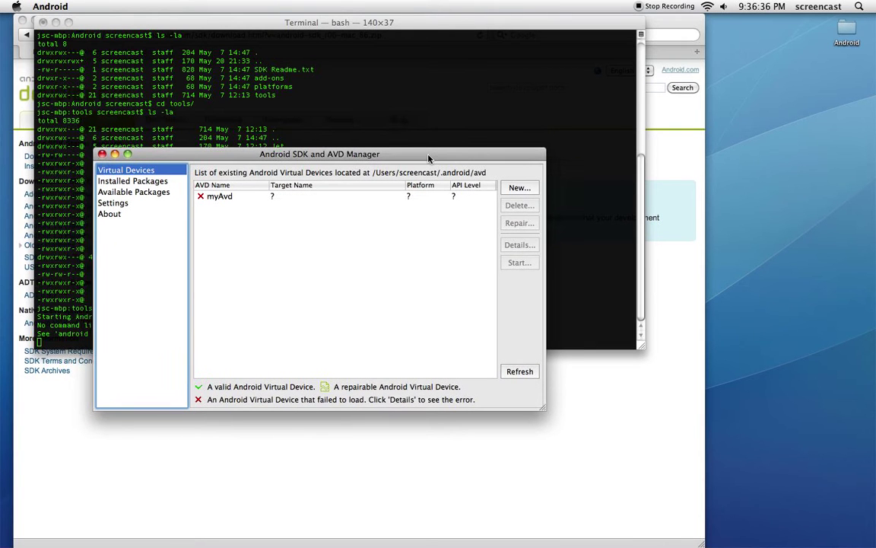
Step: Select SDK Platform Android 2.2, API 8, revision 1 from the repository's available packages
click(120, 193)
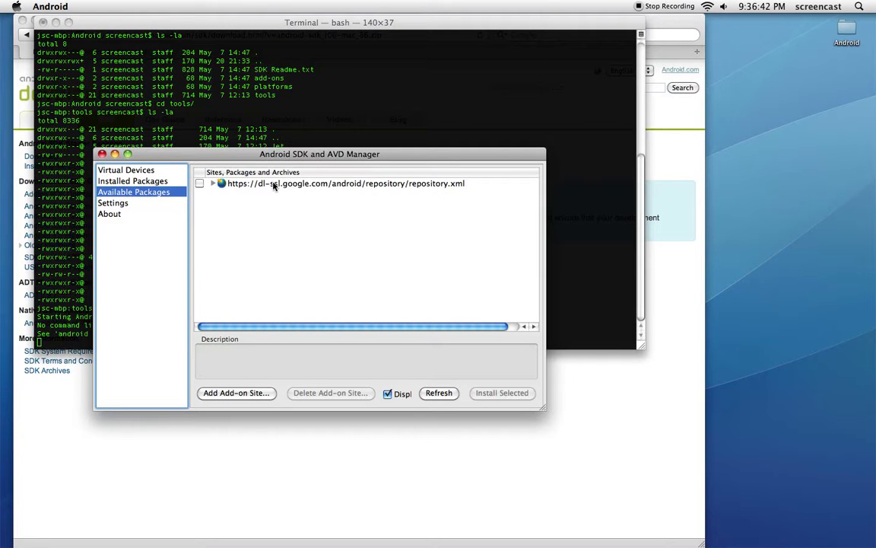
click(214, 186)
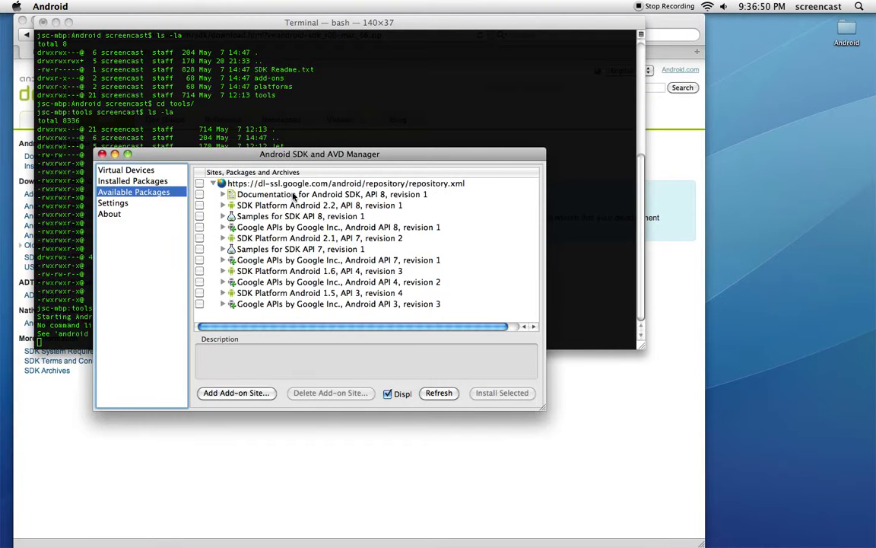
drag(320, 154, 335, 104)
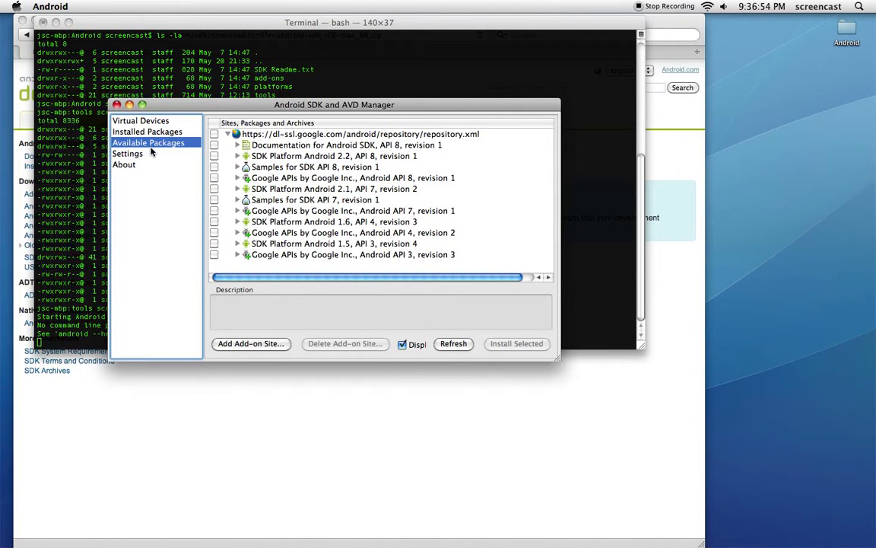
click(213, 157)
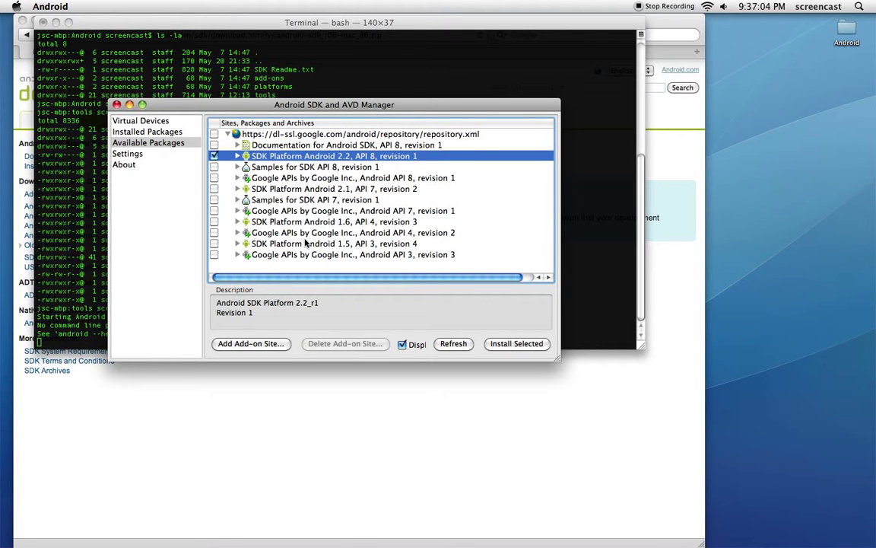
Step: Install the selected SDK Platform Android 2.2 package, accepting its licence
click(527, 345)
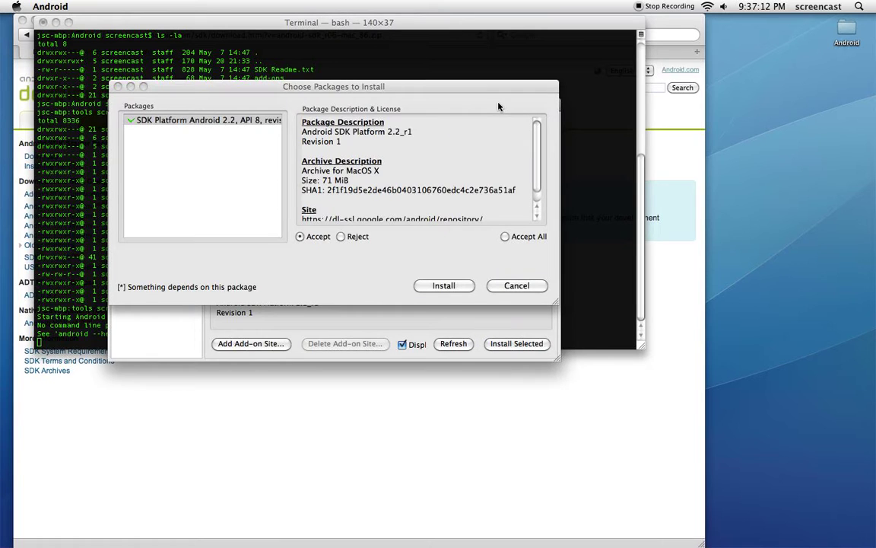
drag(490, 88, 504, 205)
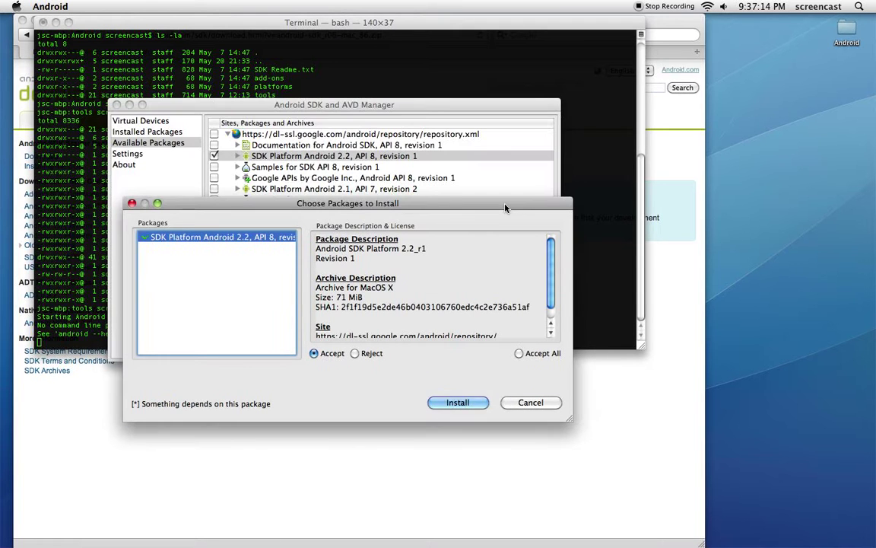
click(467, 404)
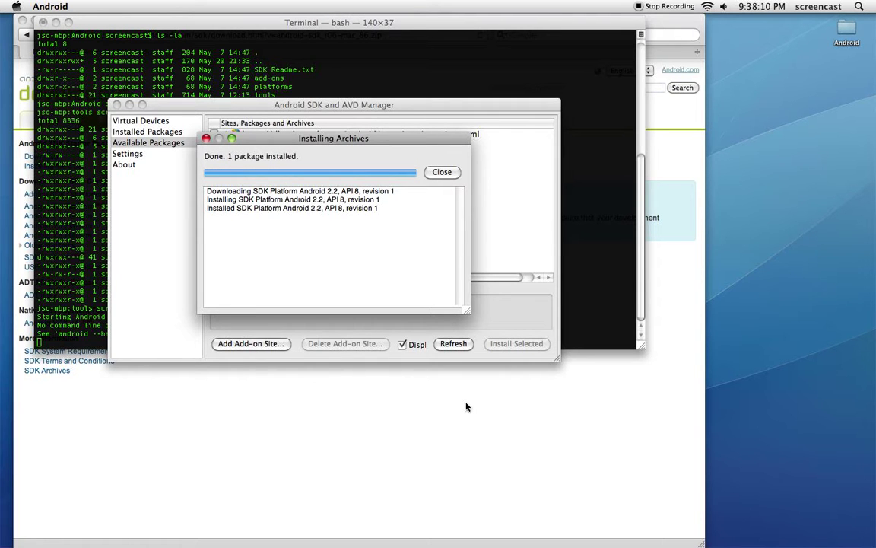
Step: Close the installation report and quit the SDK and AVD Manager
click(444, 172)
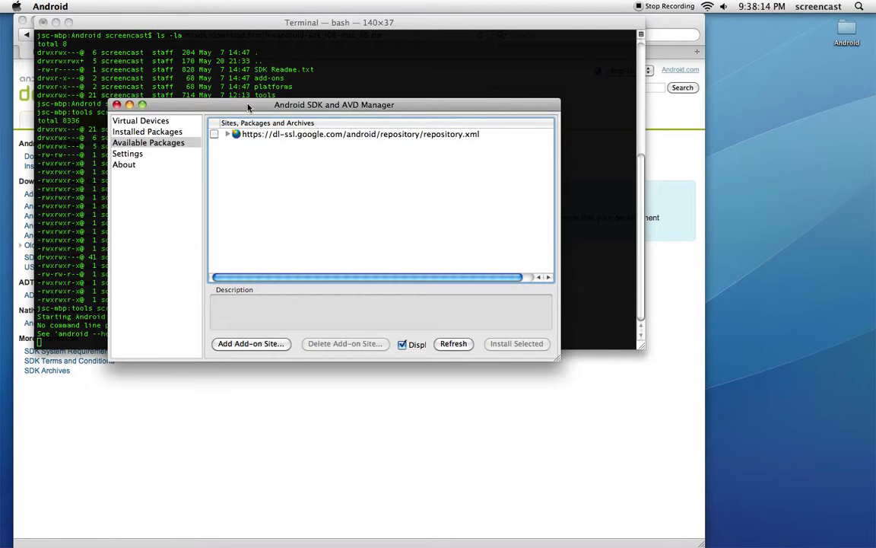
key(super+q)
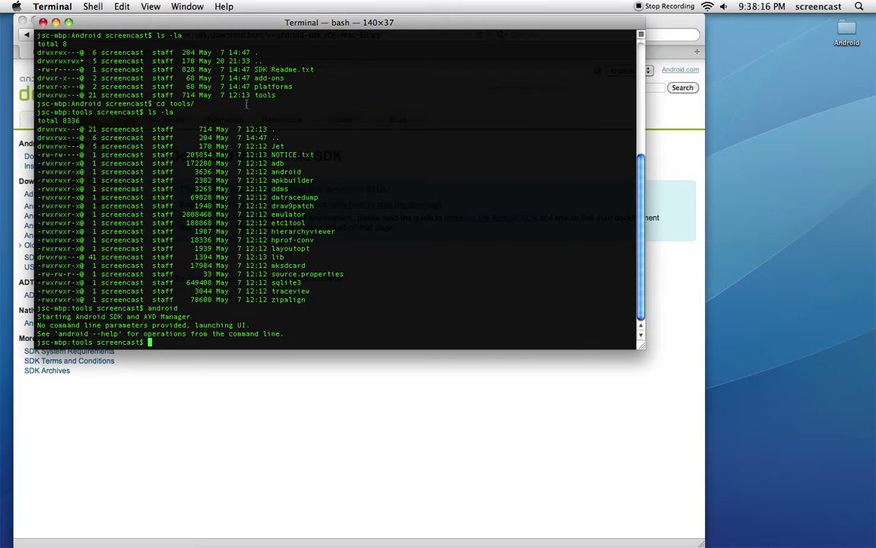